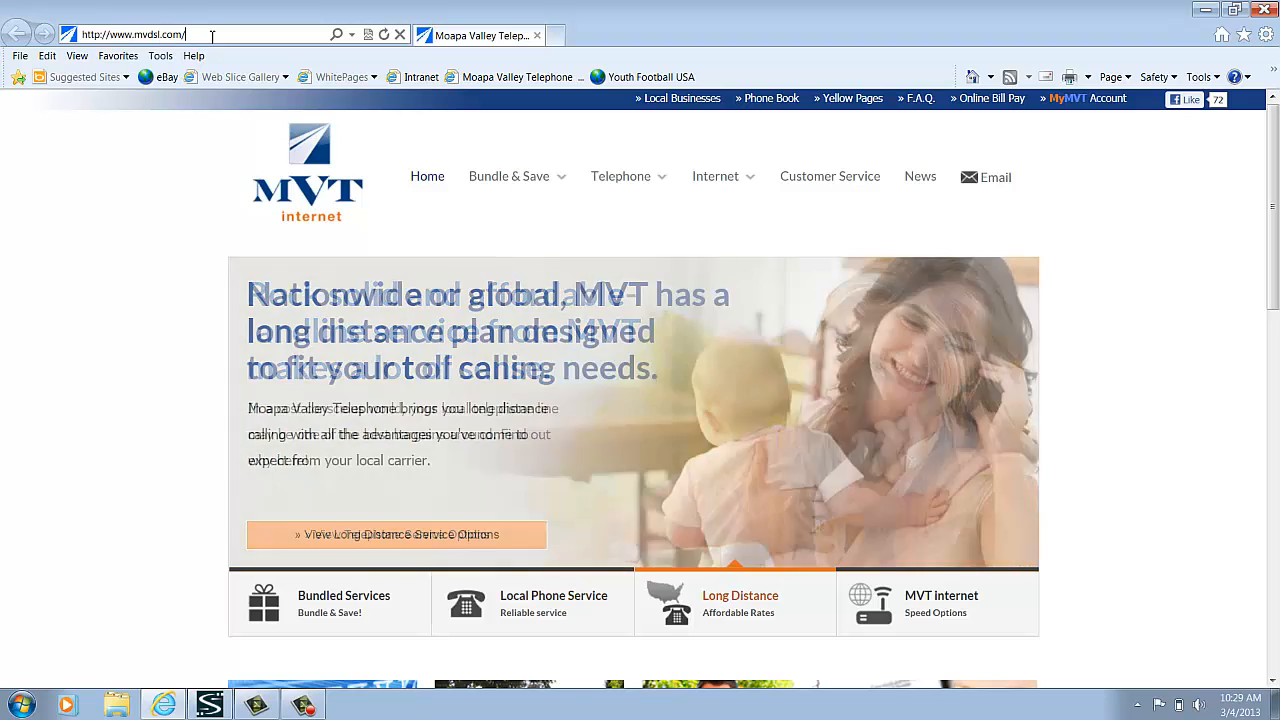
Open the router's configuration page at 192.168.1.1
key("BackSpace")
key("BackSpace")
key("BackSpace")
key("BackSpace")
key("BackSpace")
key("BackSpace")
key("BackSpace")
key("BackSpace")
key("BackSpace")
key("BackSpace")
key("BackSpace")
key("BackSpace")
key("BackSpace")
key("BackSpace")
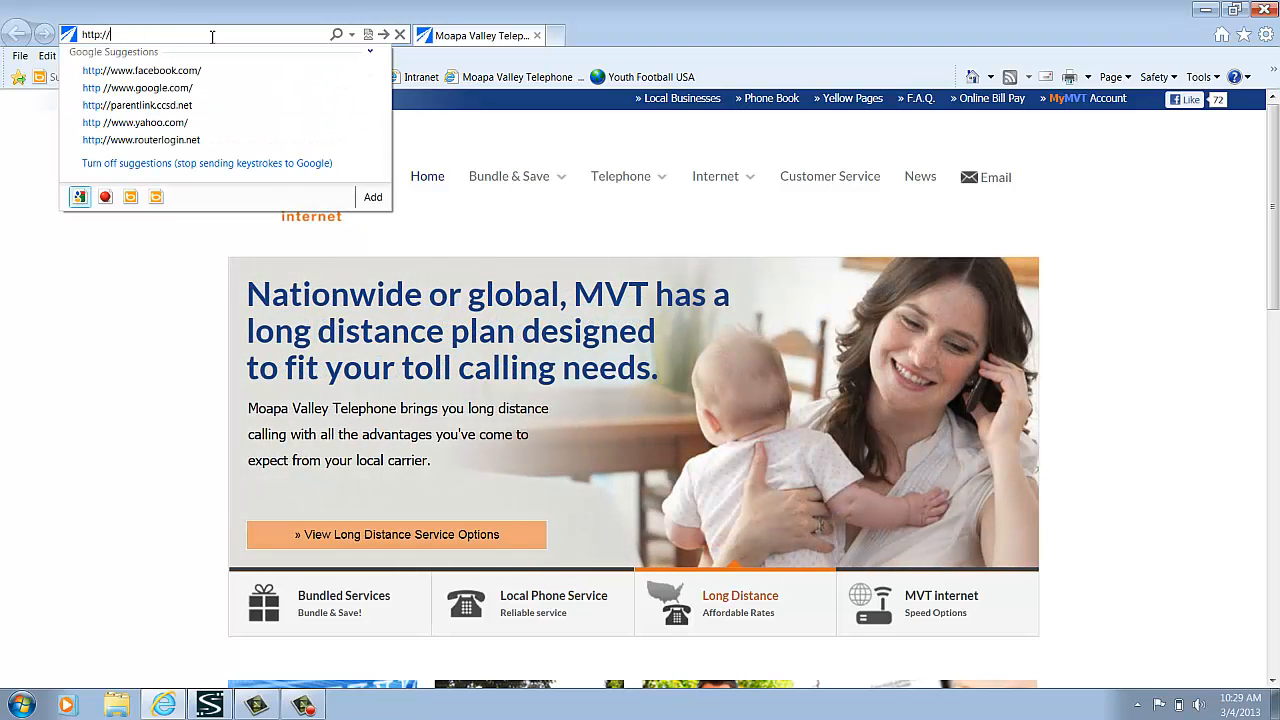
type("192.168")
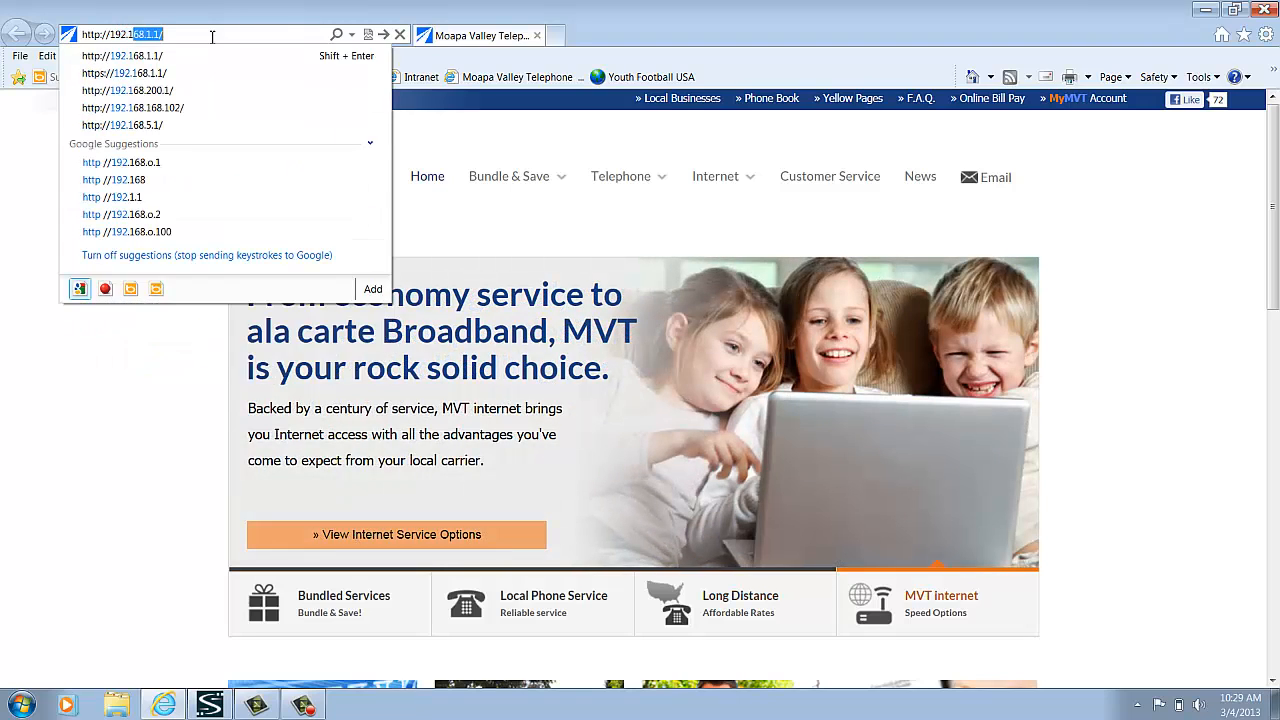
type(".1.1")
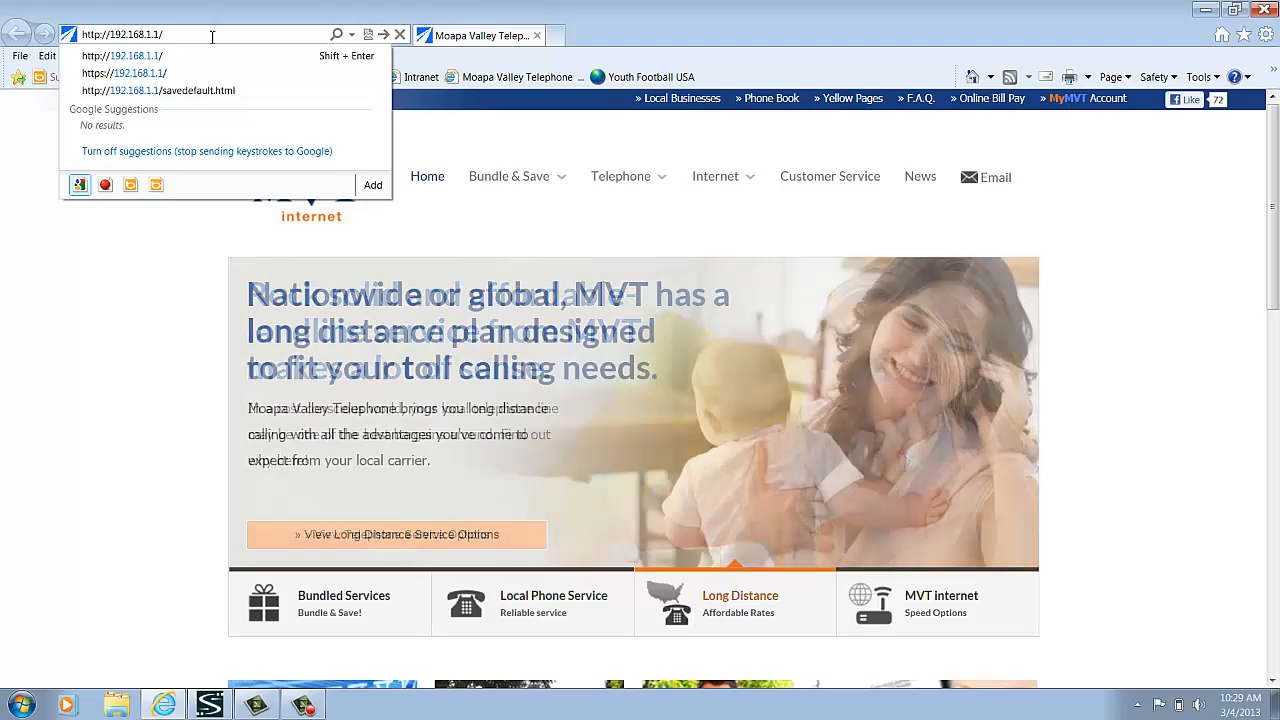
key("Return")
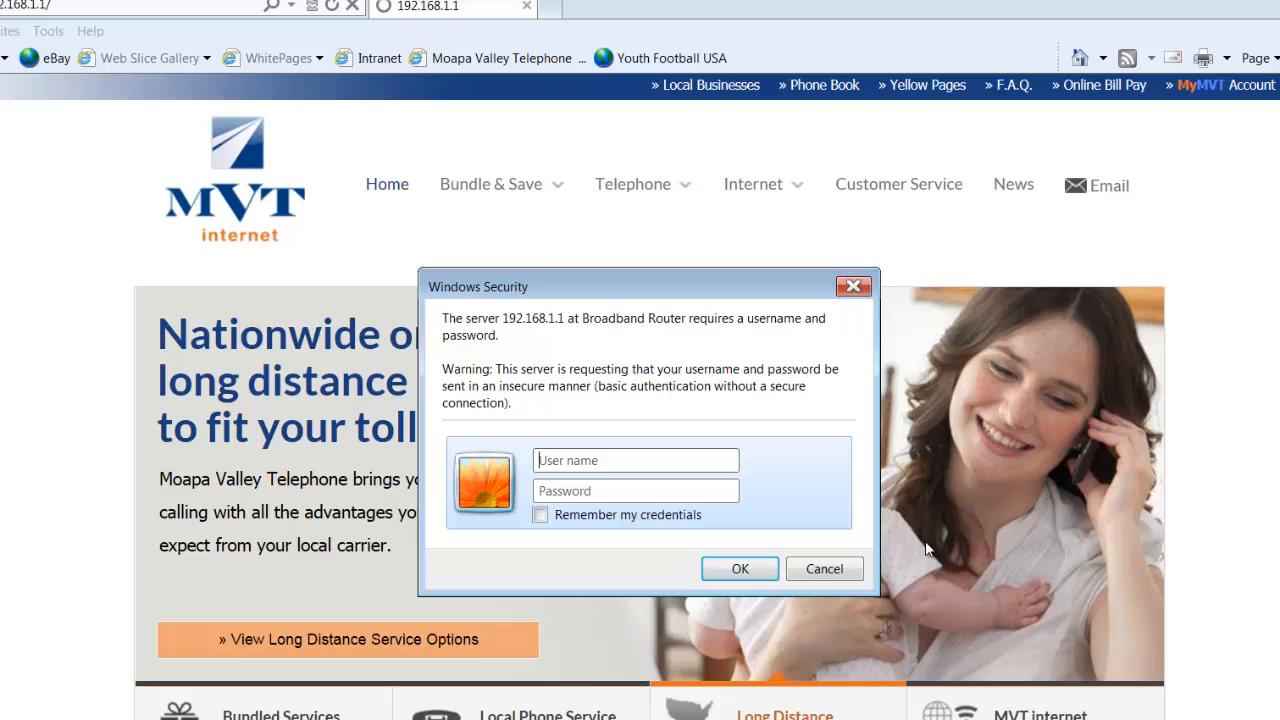
Log in to the router by entering the user name and the account password
type("useruser")
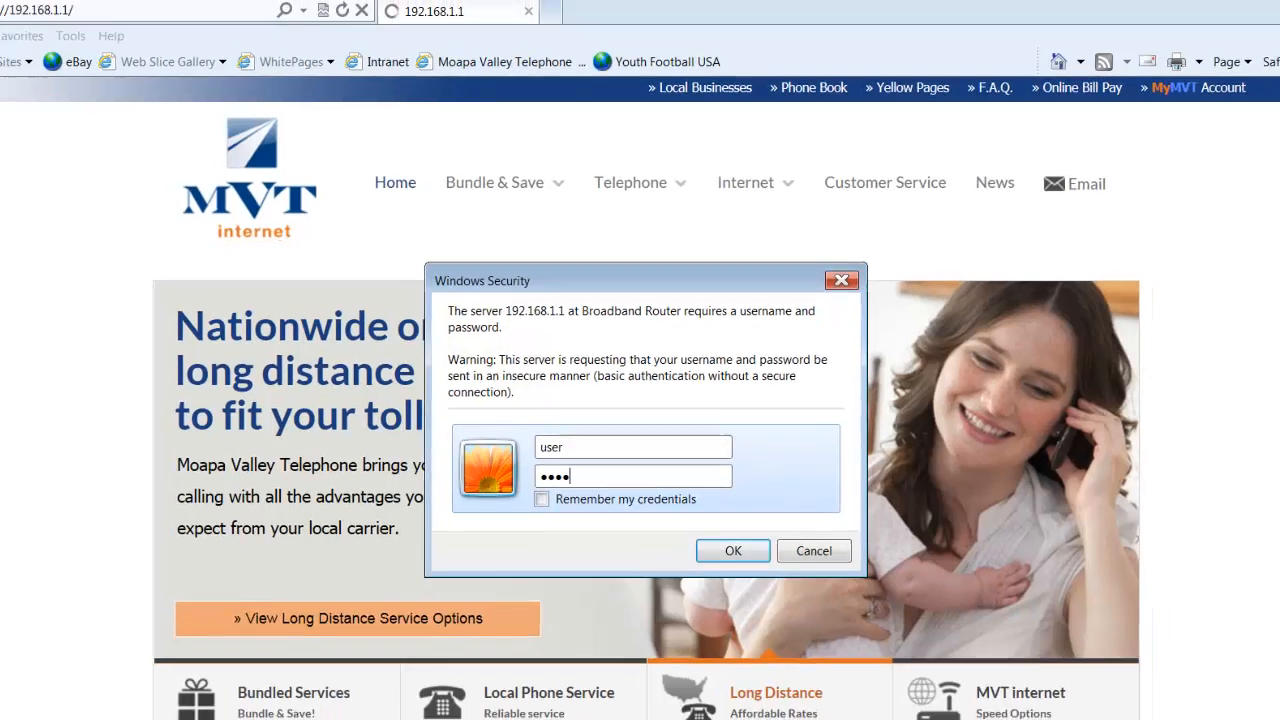
left_click(730, 549)
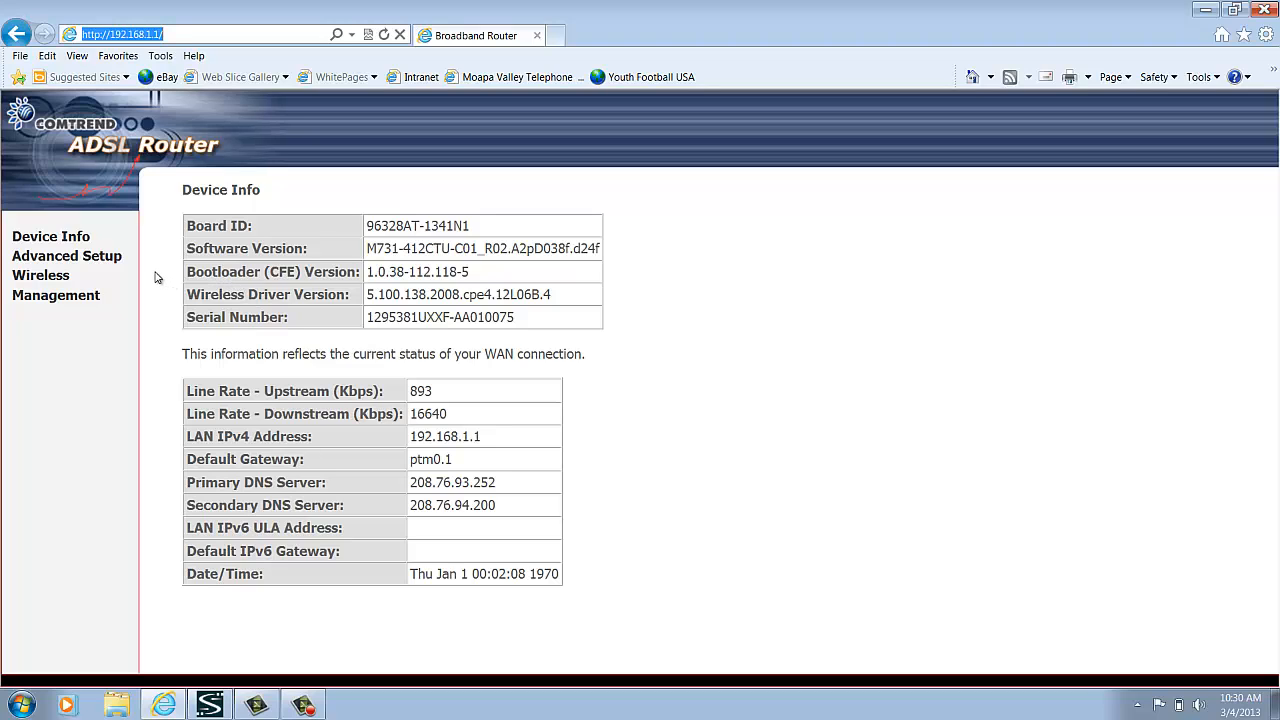
Open the router's DHCP lease list and copy the Kindle's MAC address
left_click(80, 240)
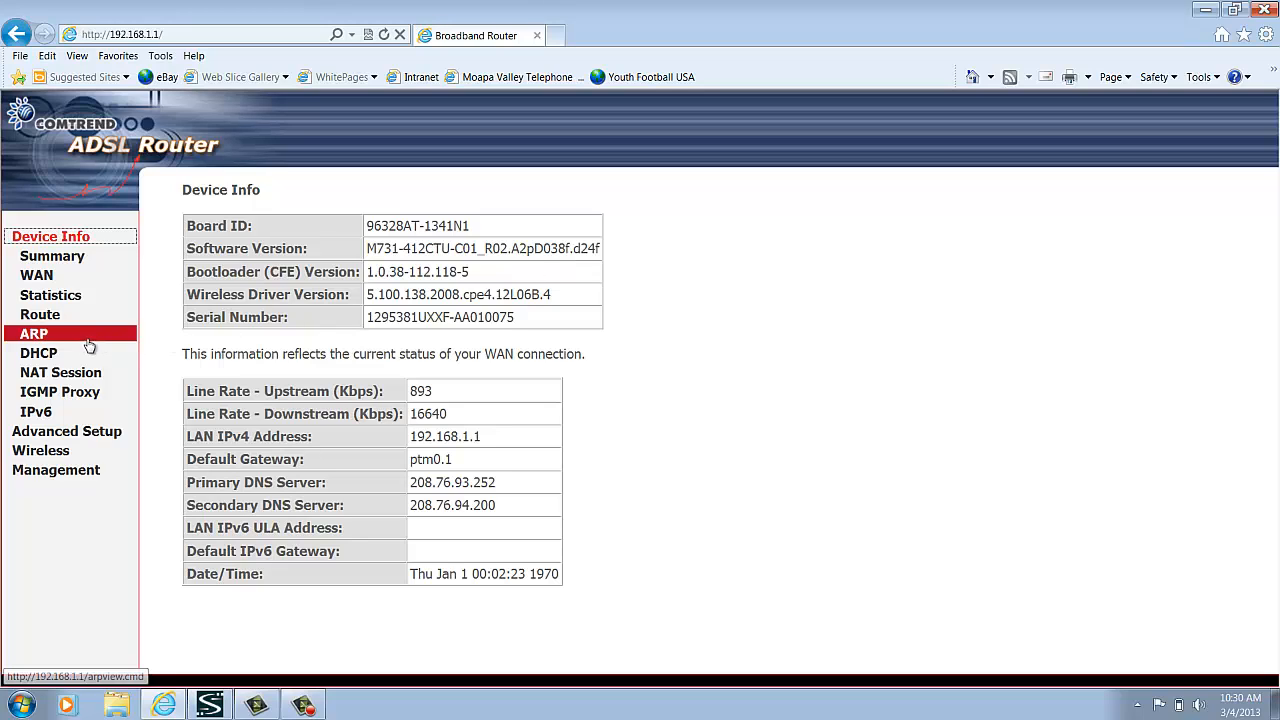
left_click(50, 355)
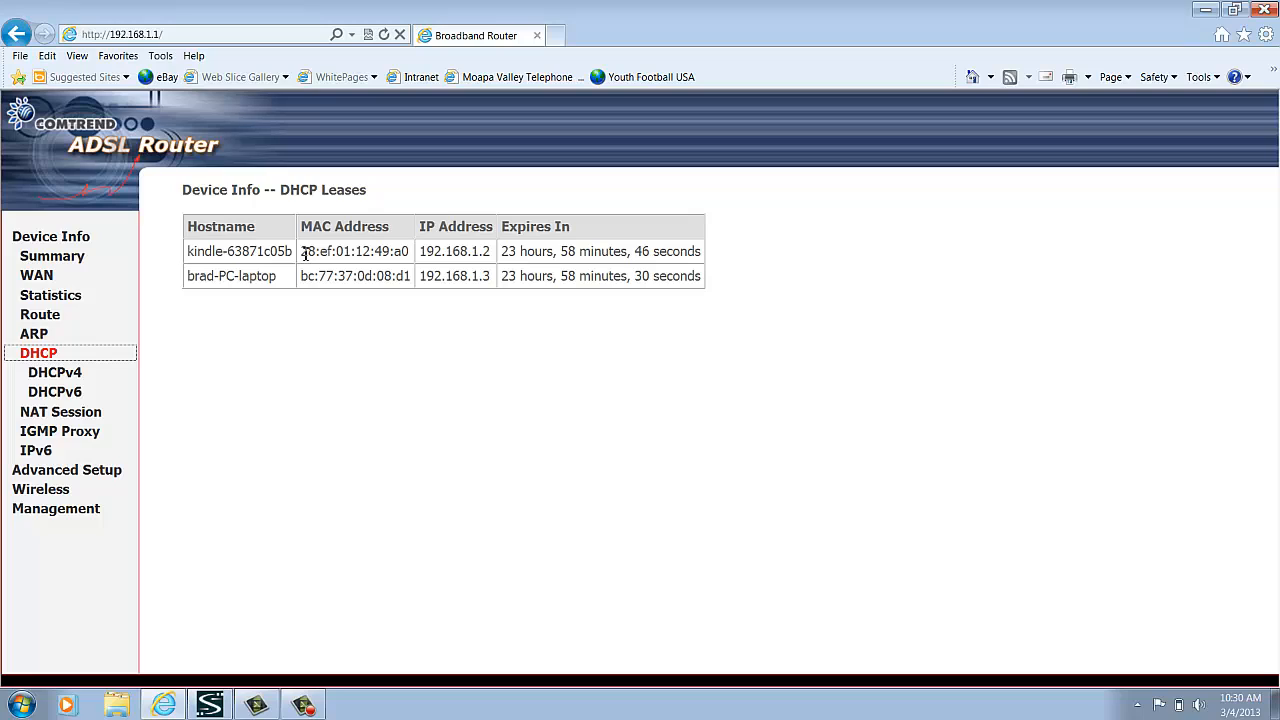
left_click_drag(304, 253, 404, 256)
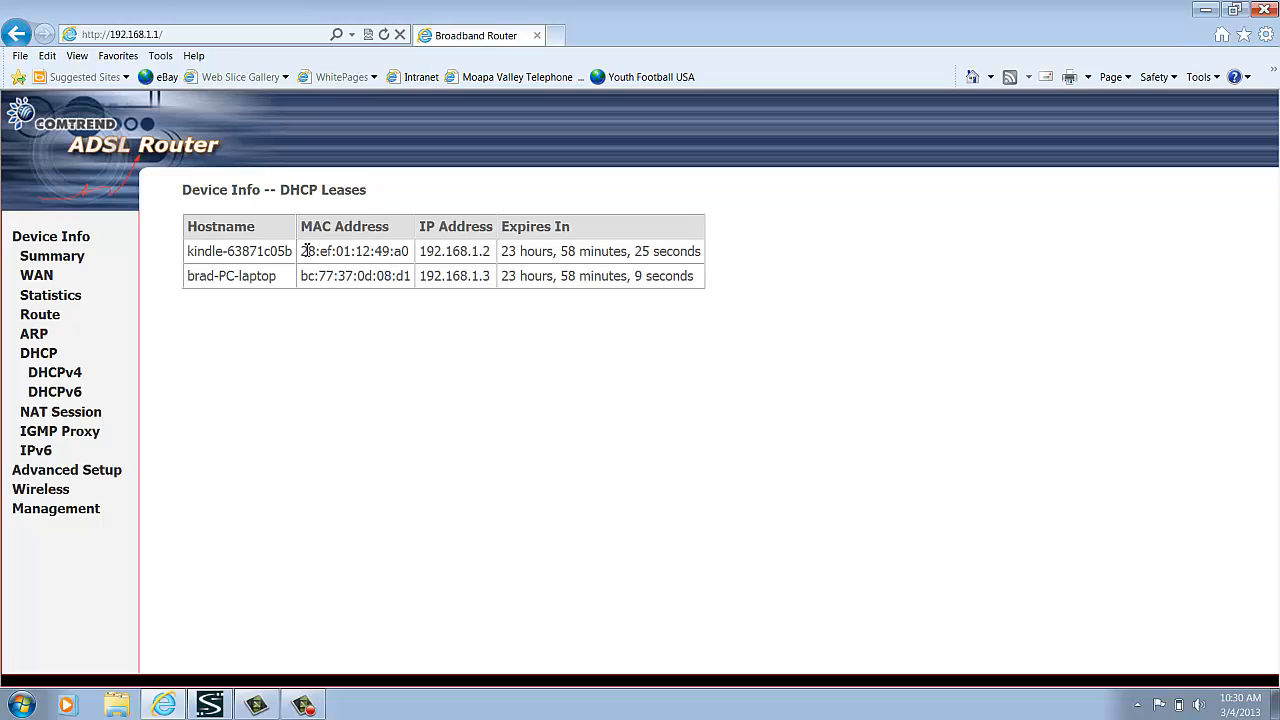
left_click_drag(305, 251, 395, 260)
key("ctrl+c")
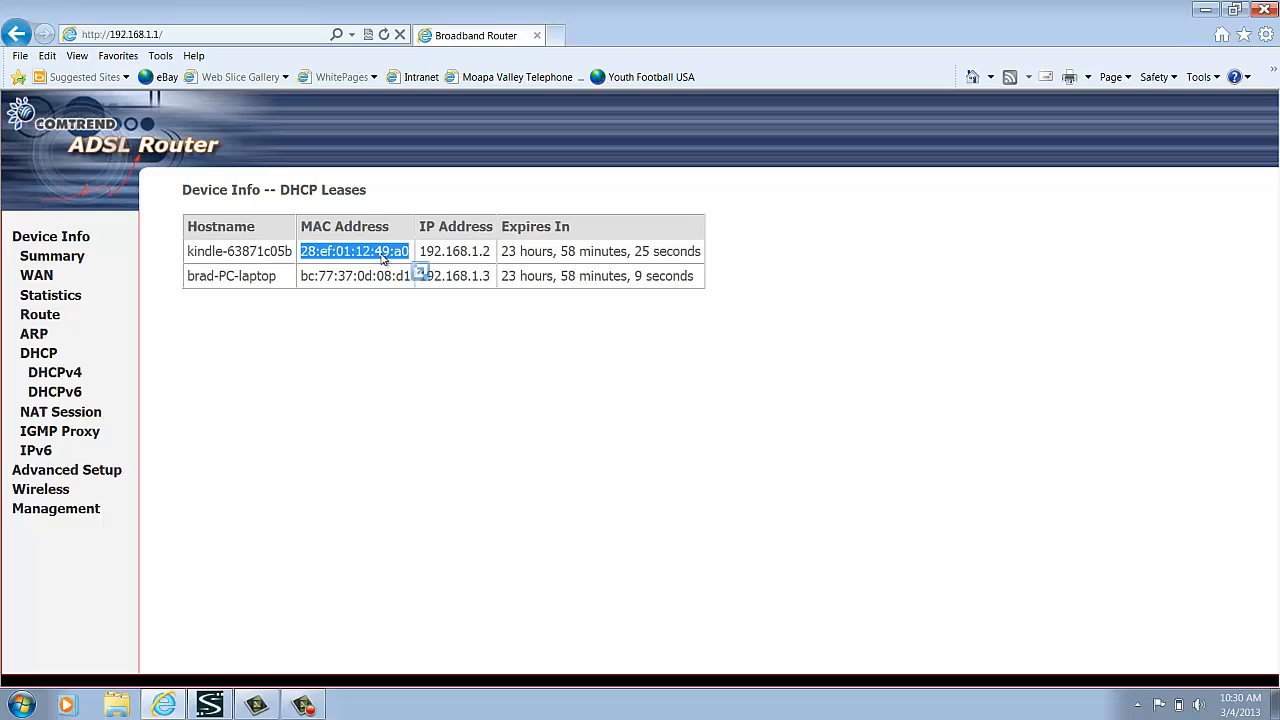
Start a parental control time restriction named KindlePM, using the copied Kindle address as the Other MAC Address
left_click(90, 471)
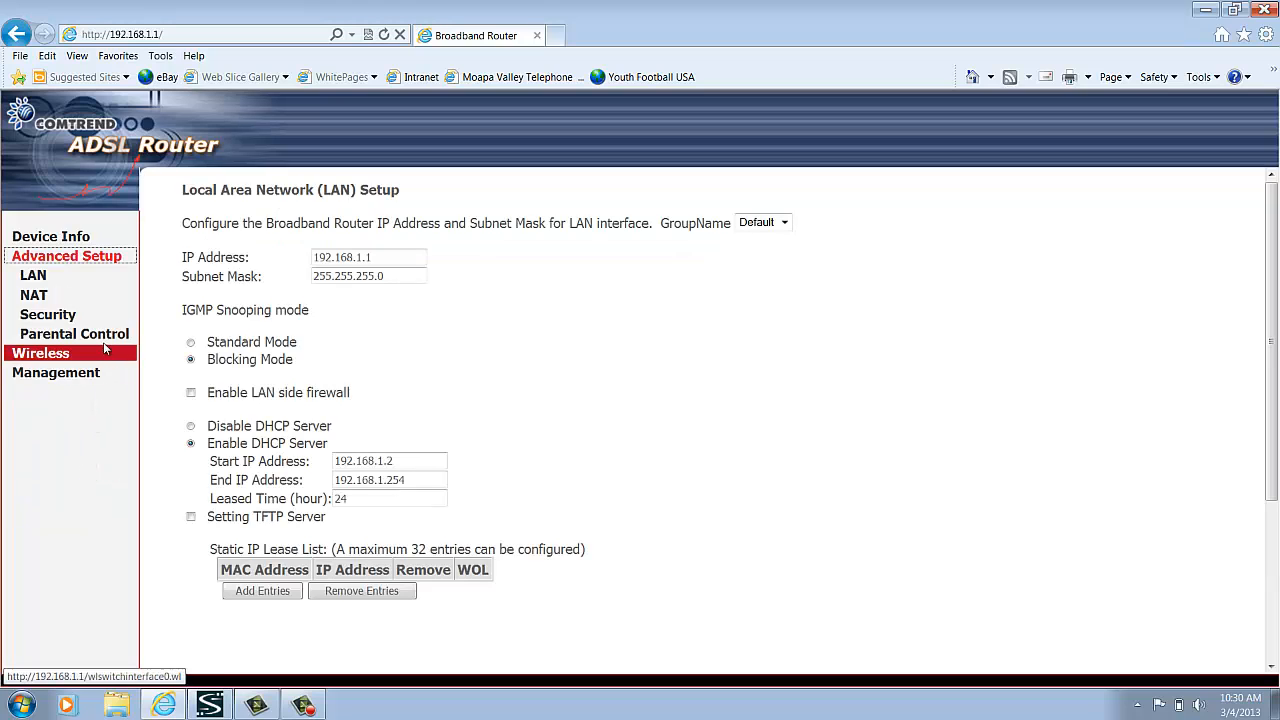
left_click(100, 334)
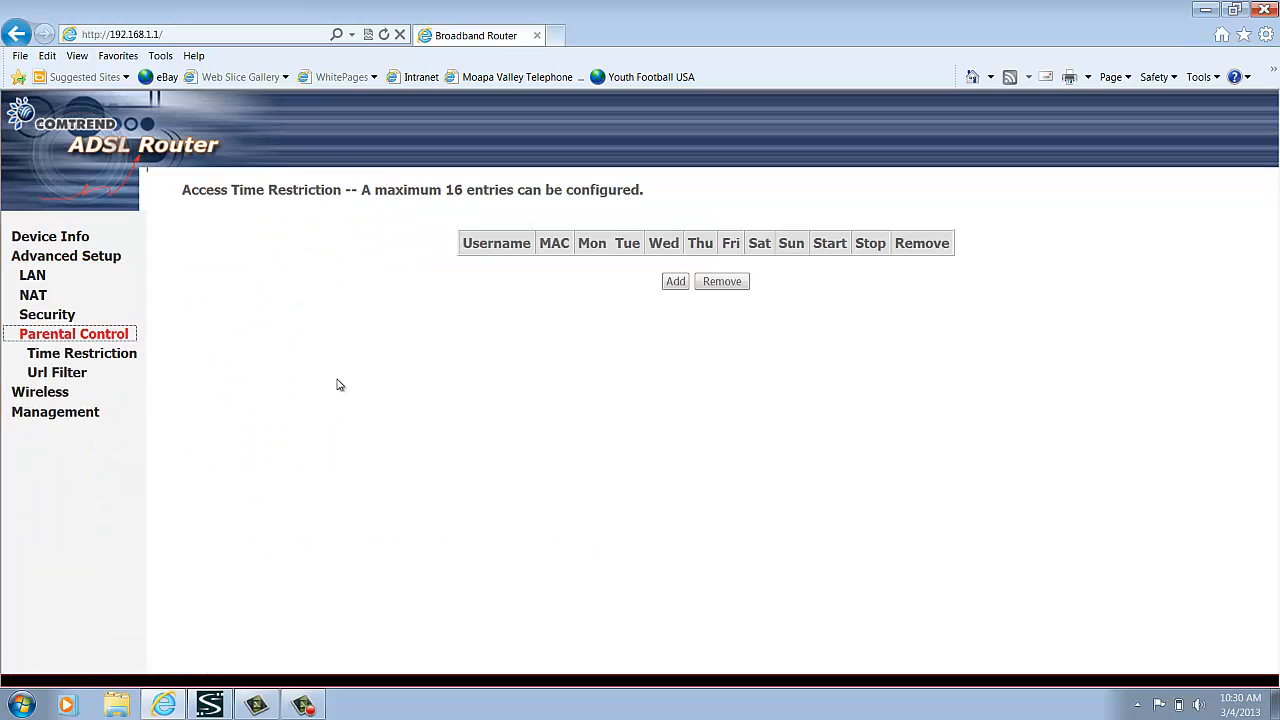
left_click(676, 282)
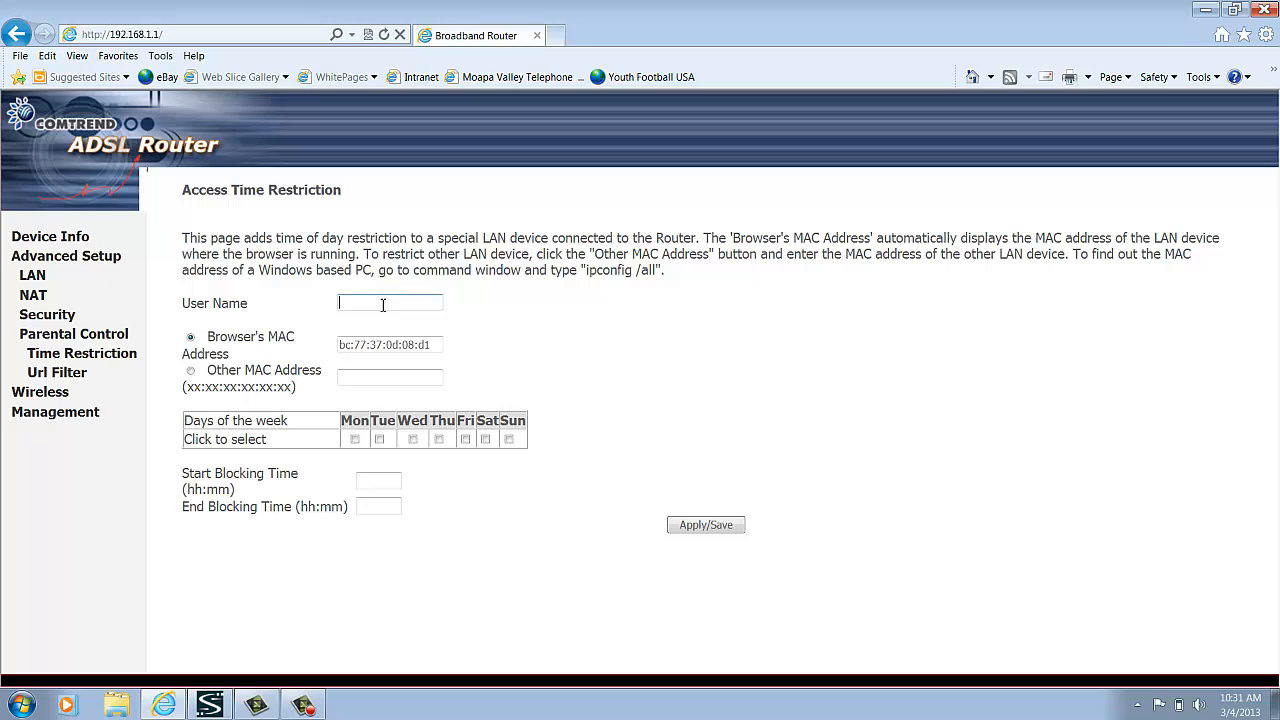
type("KindlePM")
left_click(191, 372)
left_click(358, 378)
key("ctrl+v")
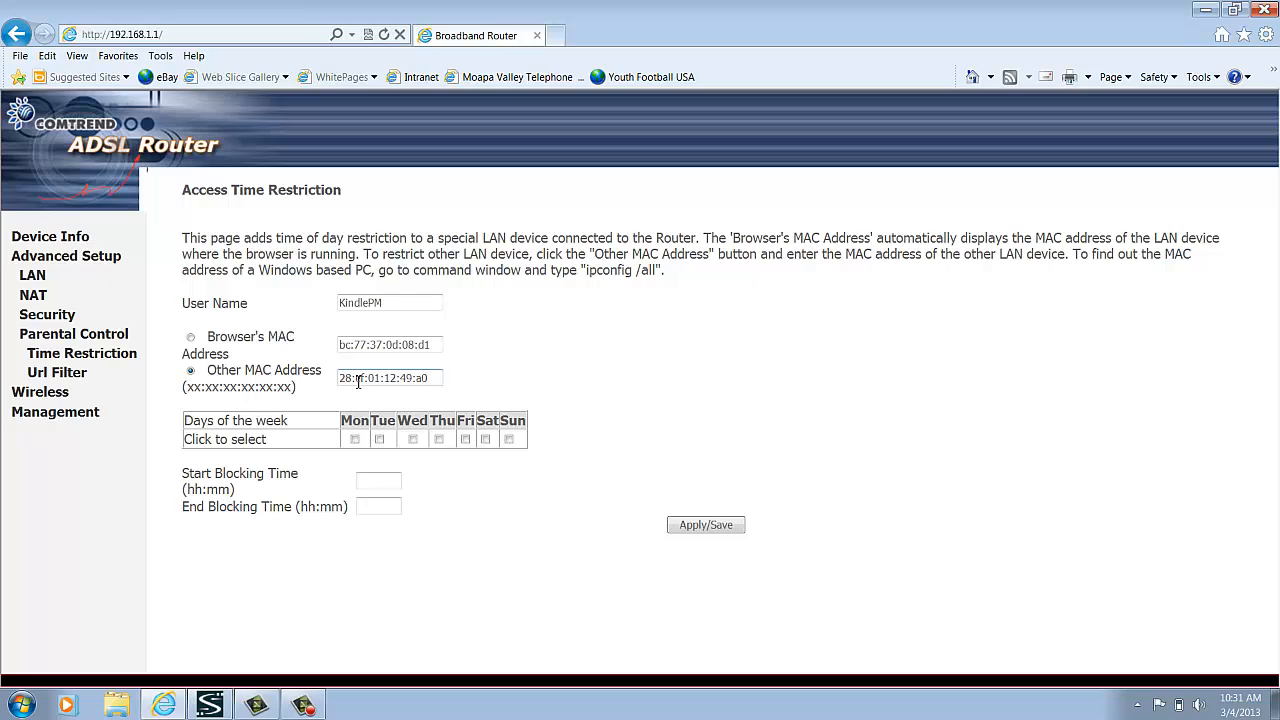
Select all seven days, Monday through Sunday, for the KindlePM restriction
left_click(355, 440)
left_click(380, 441)
left_click(413, 441)
left_click(439, 440)
left_click(465, 440)
left_click(486, 440)
left_click(510, 441)
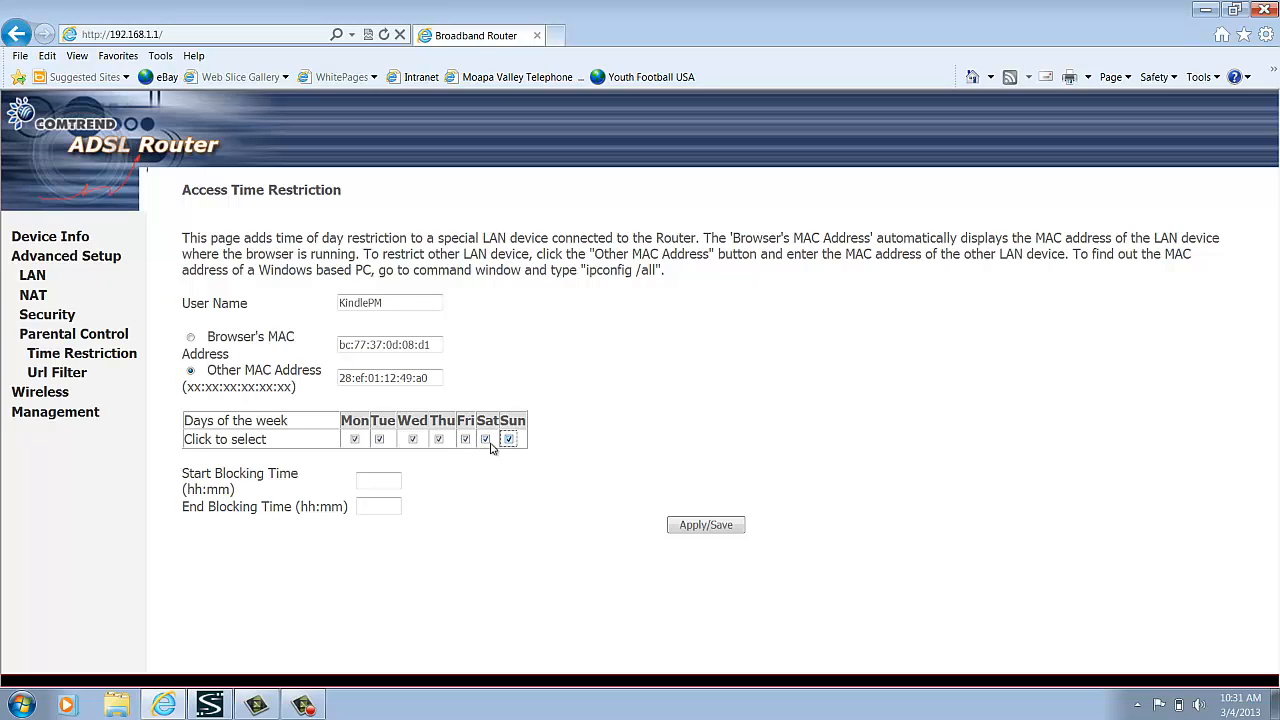
Set the KindlePM blocking time to start at 20:00 and end at 23:59, and save the entry
left_click(370, 484)
type("20:00")
key("Tab")
type("23")
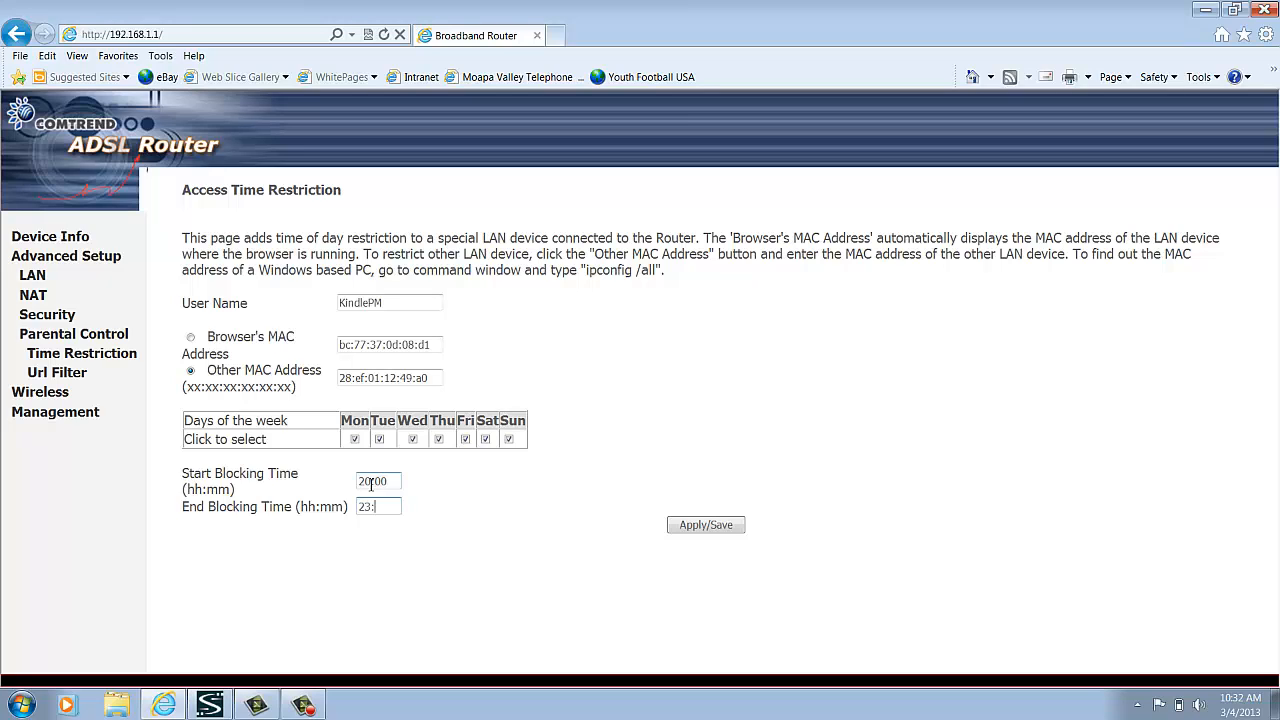
type(":59")
left_click(706, 528)
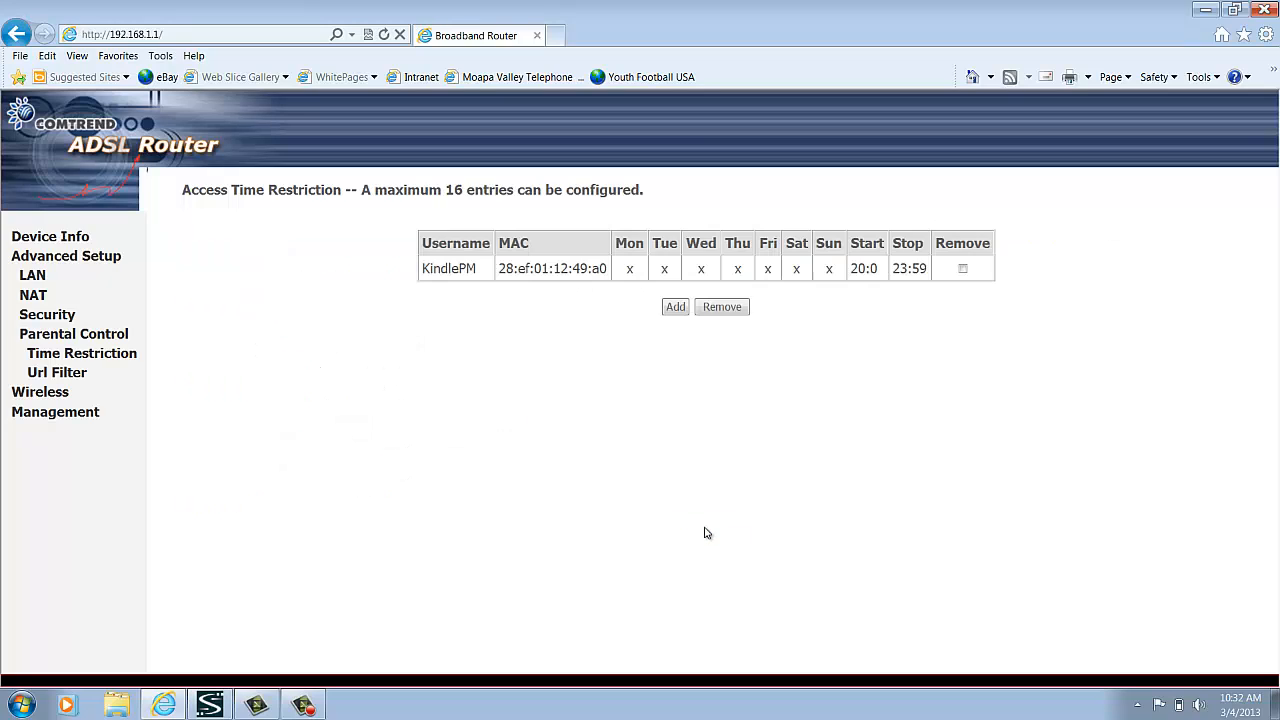
Start another time restriction named KindleAM, using the copied Kindle address as the Other MAC Address
left_click(675, 309)
left_click(351, 305)
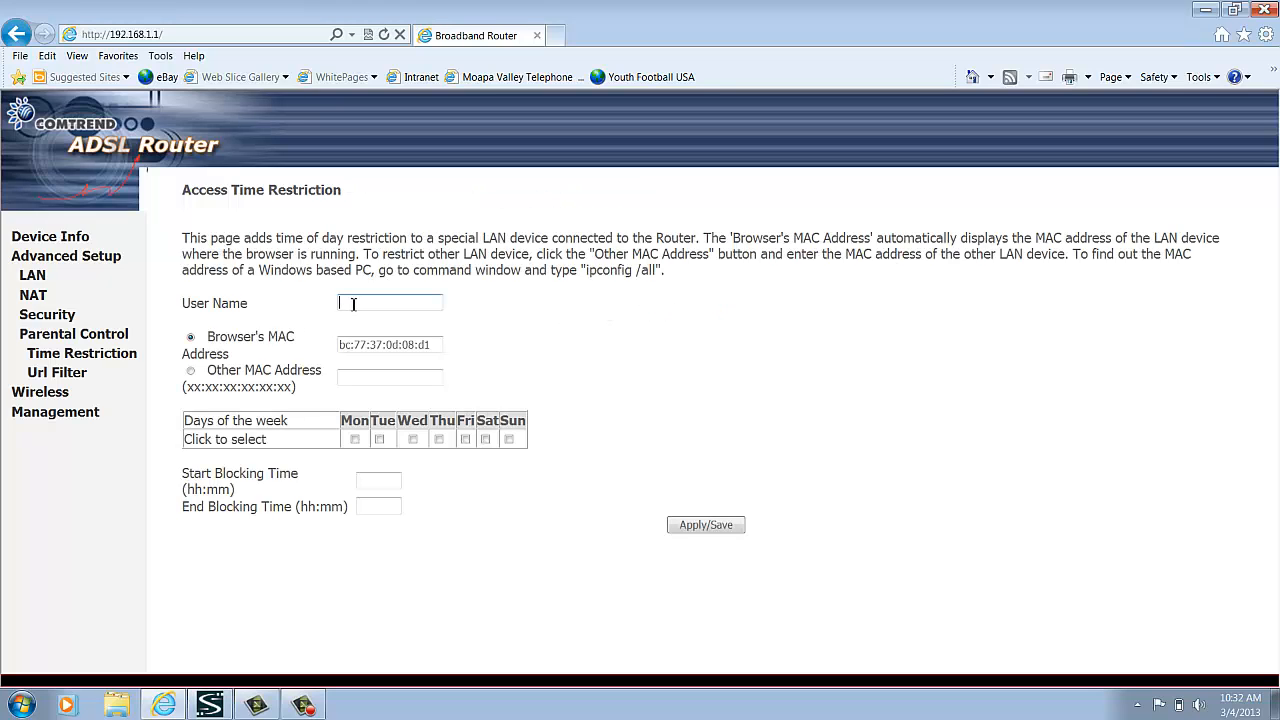
type("KindleAM")
left_click(190, 372)
left_click(351, 376)
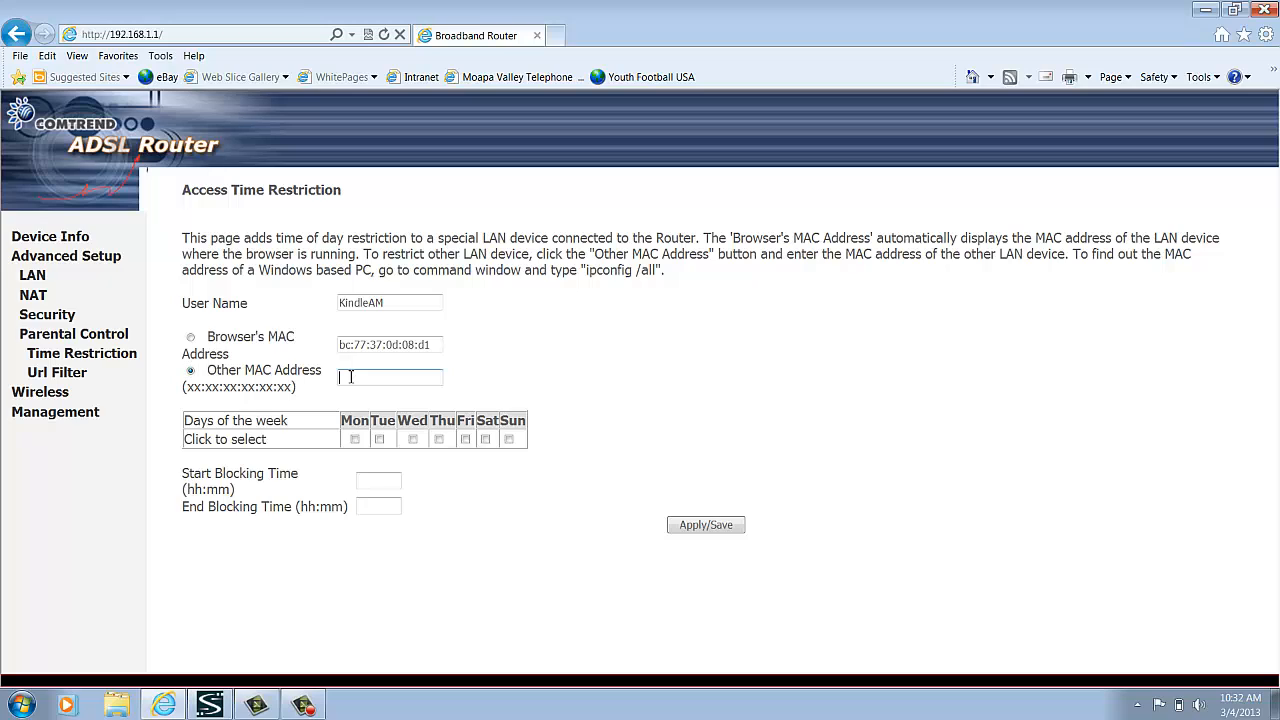
key("ctrl+v")
Select every day from Monday to Sunday for the KindleAM restriction
left_click(355, 441)
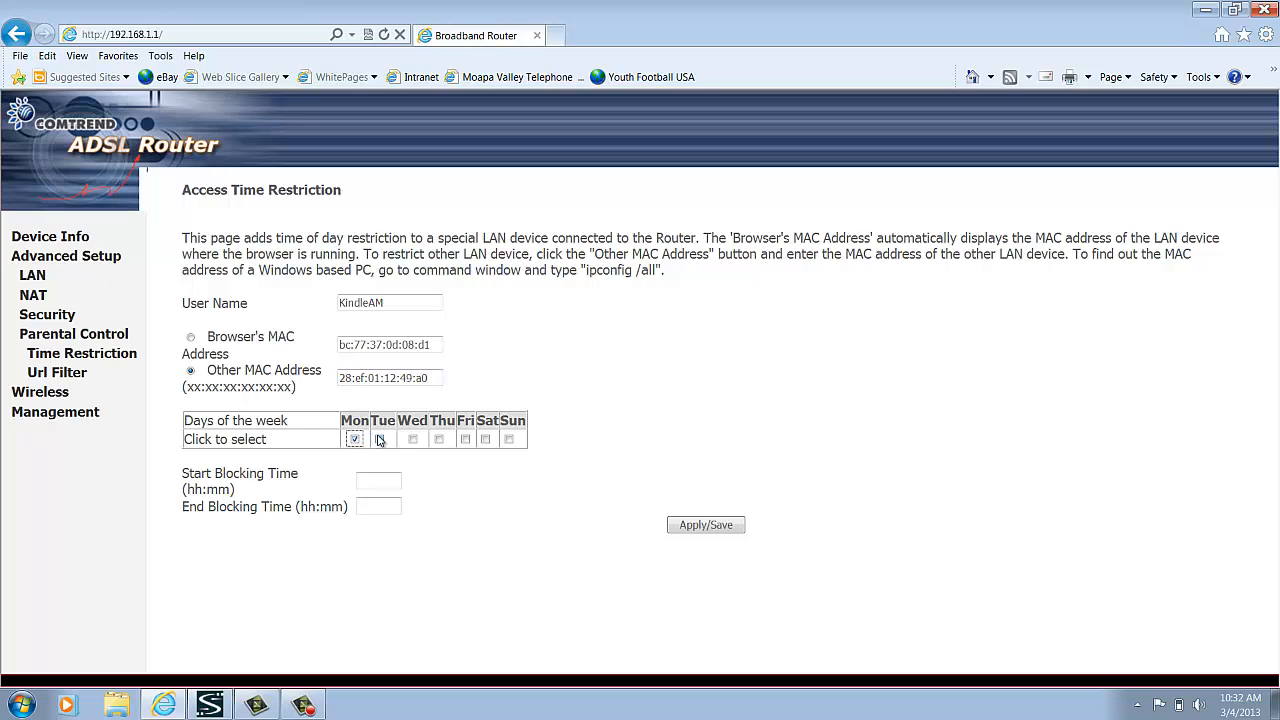
left_click(379, 440)
left_click(414, 441)
left_click(439, 441)
left_click(465, 441)
left_click(486, 440)
left_click(509, 441)
Set the KindleAM blocking time to start at 00:00 and end at 08:00, and save the entry
left_click(386, 481)
type("00:00")
key("Tab")
type("08")
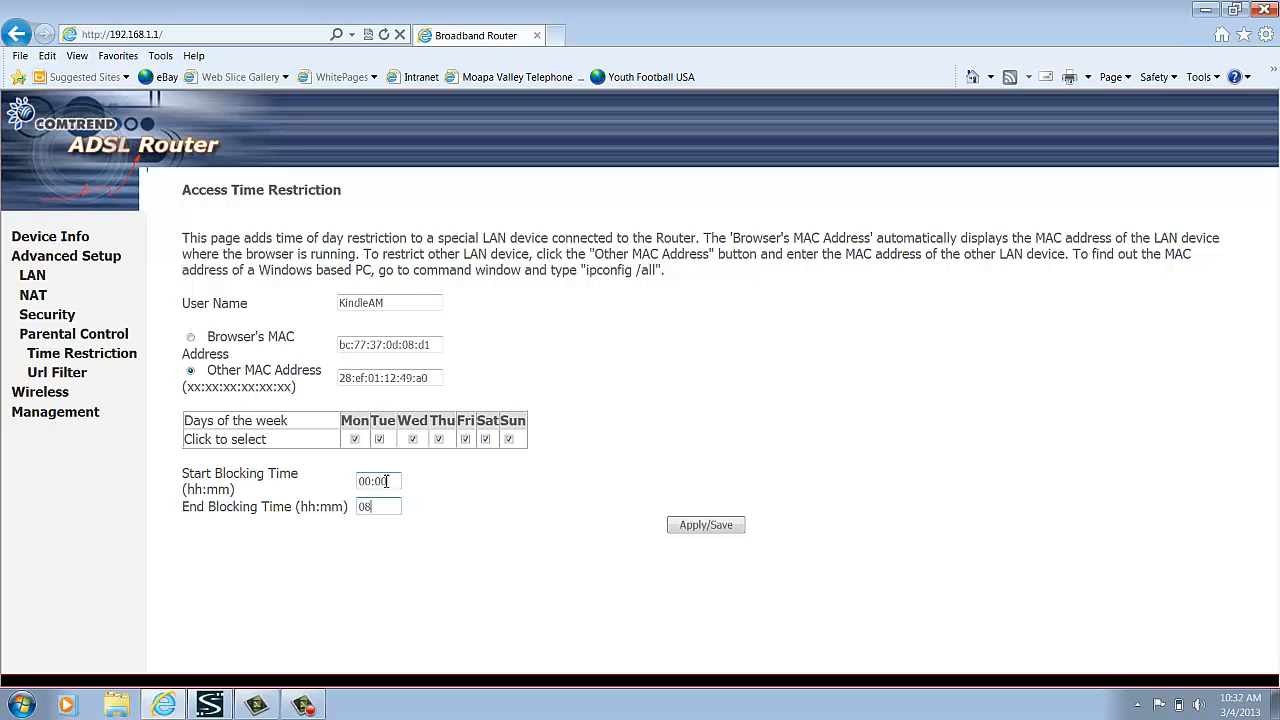
type(":00")
left_click(722, 526)
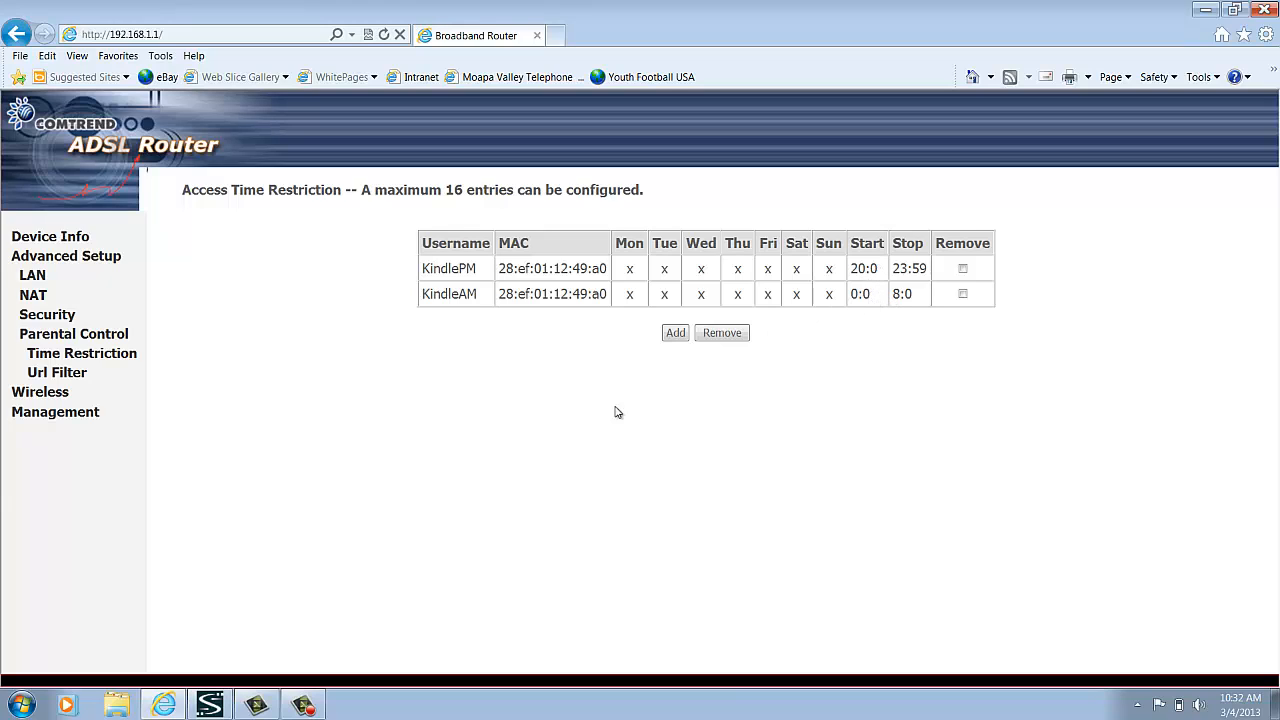
Set the parental control URL filter's list type to Exclude and add youtube.com, leaving the port number blank
left_click(63, 374)
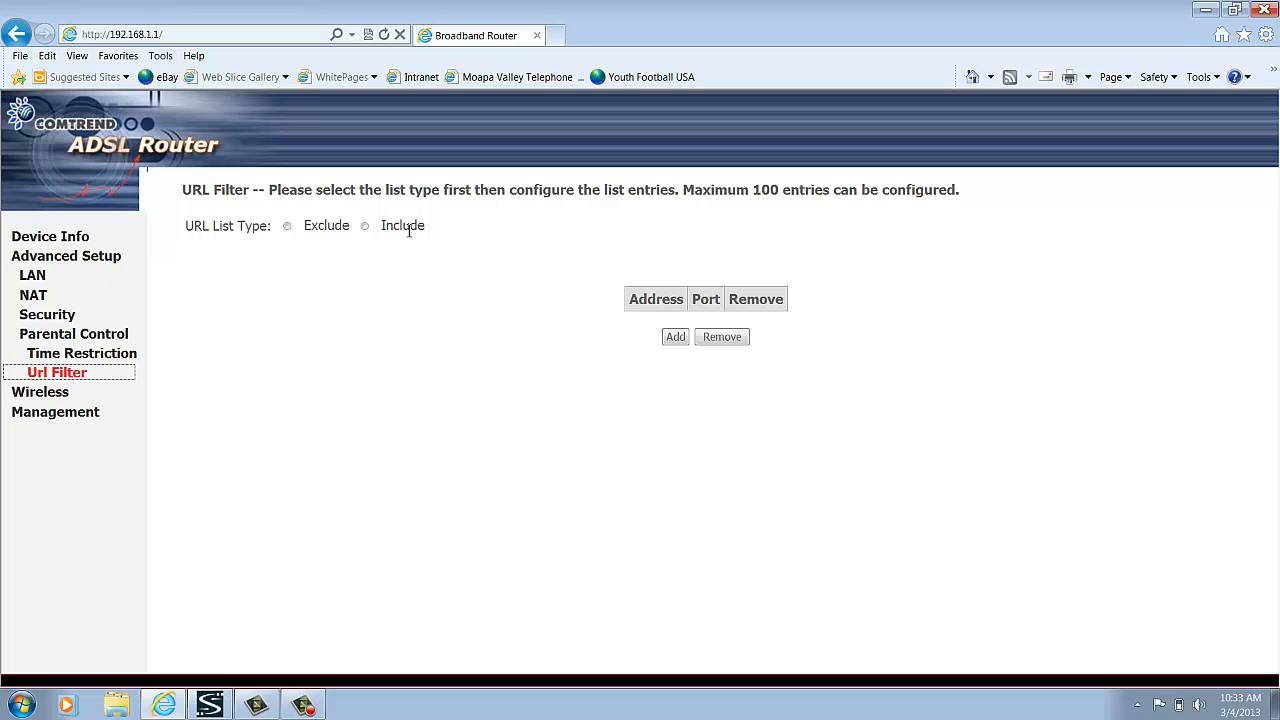
left_click(288, 227)
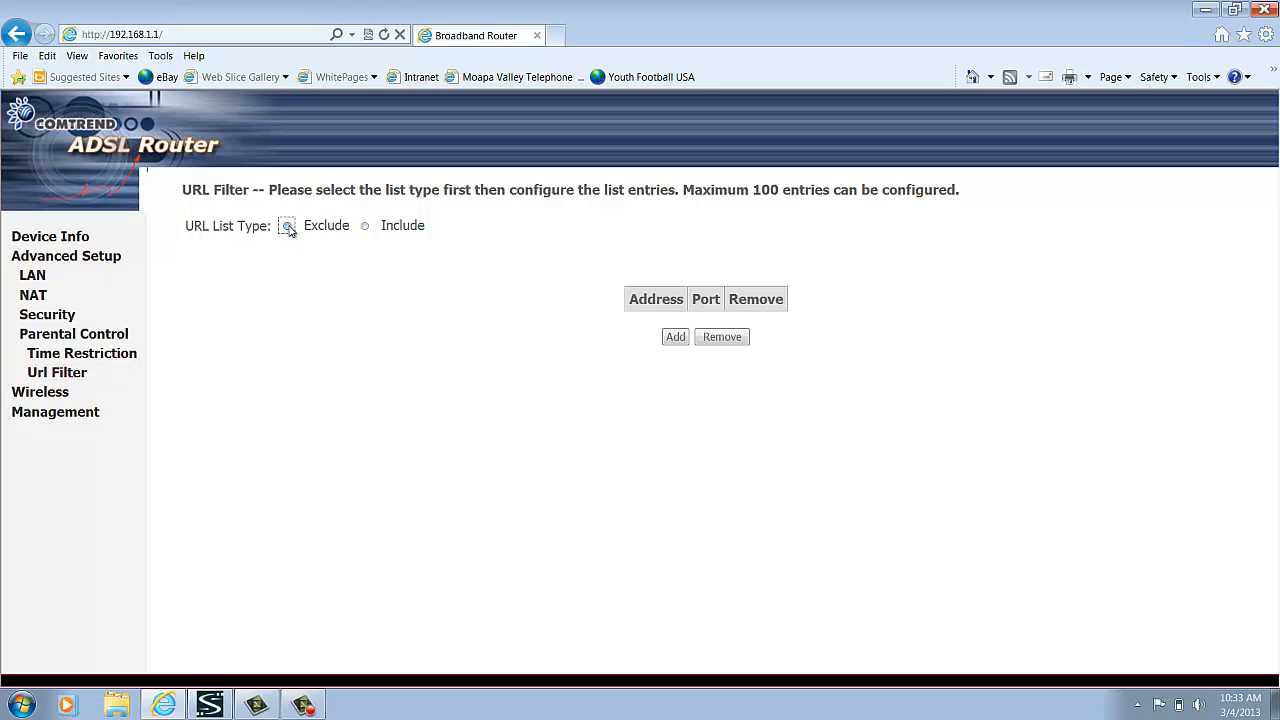
left_click(673, 338)
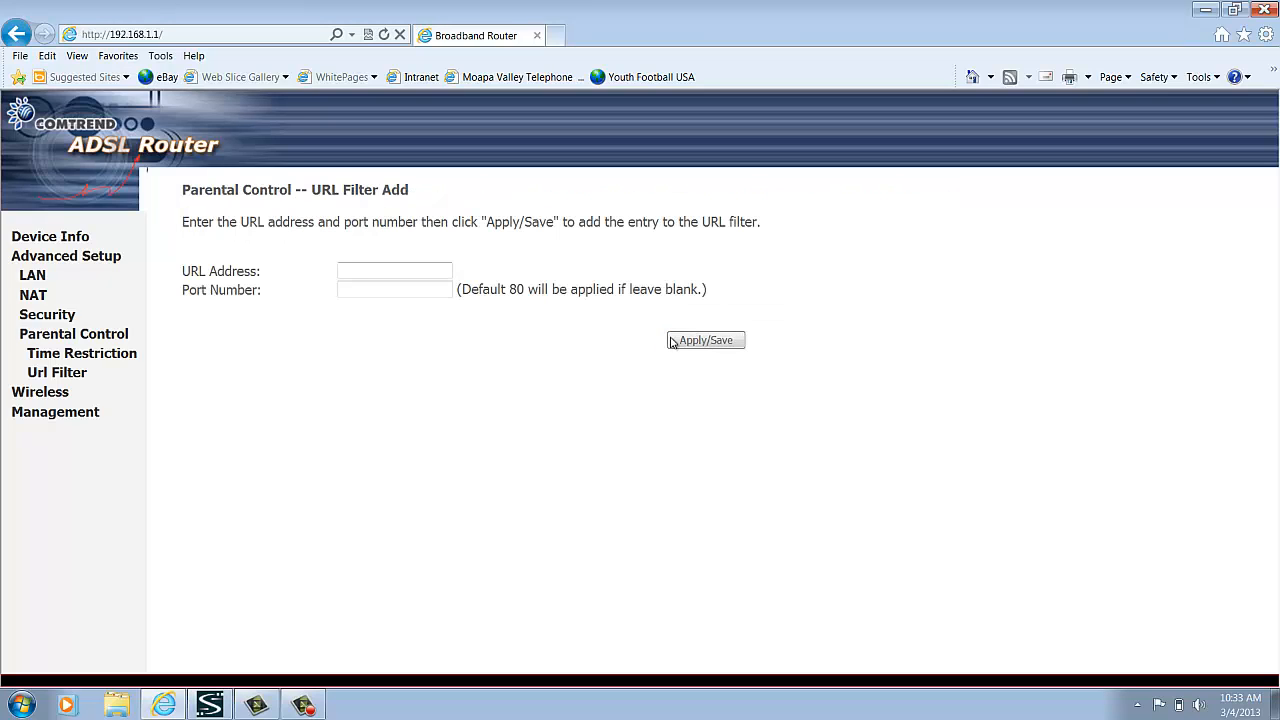
left_click(409, 268)
type("youtube.com")
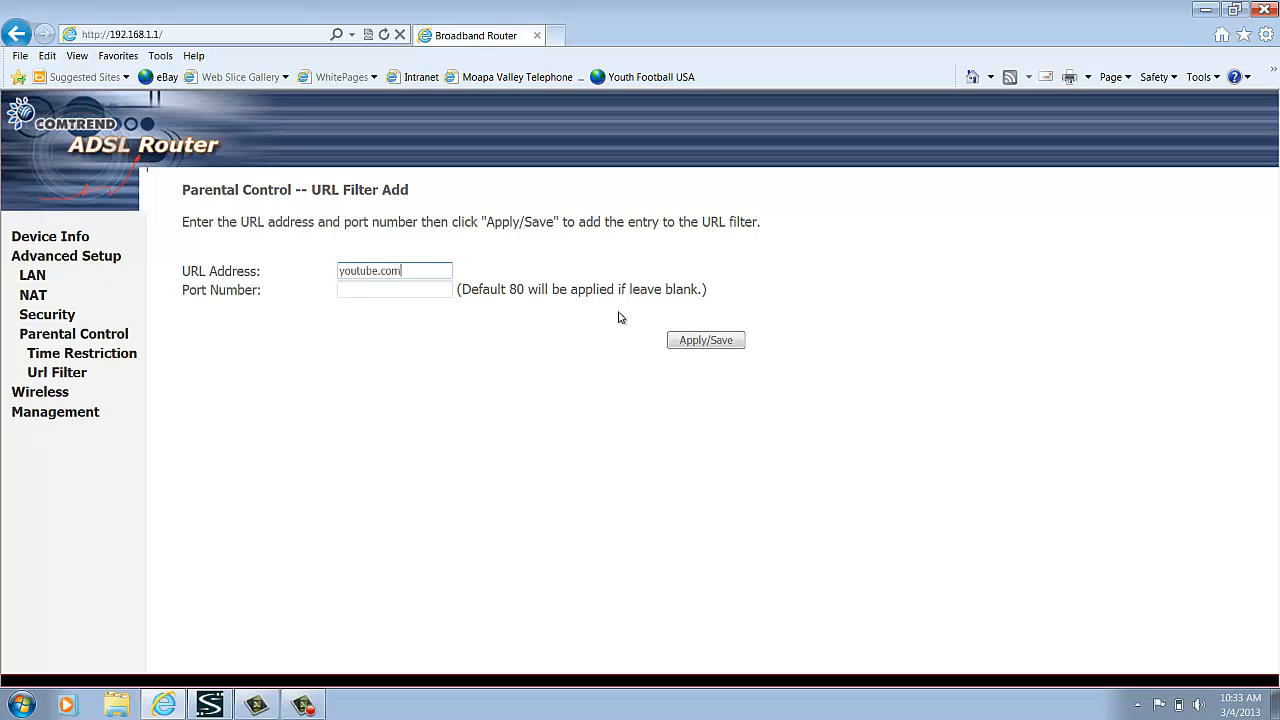
left_click(699, 343)
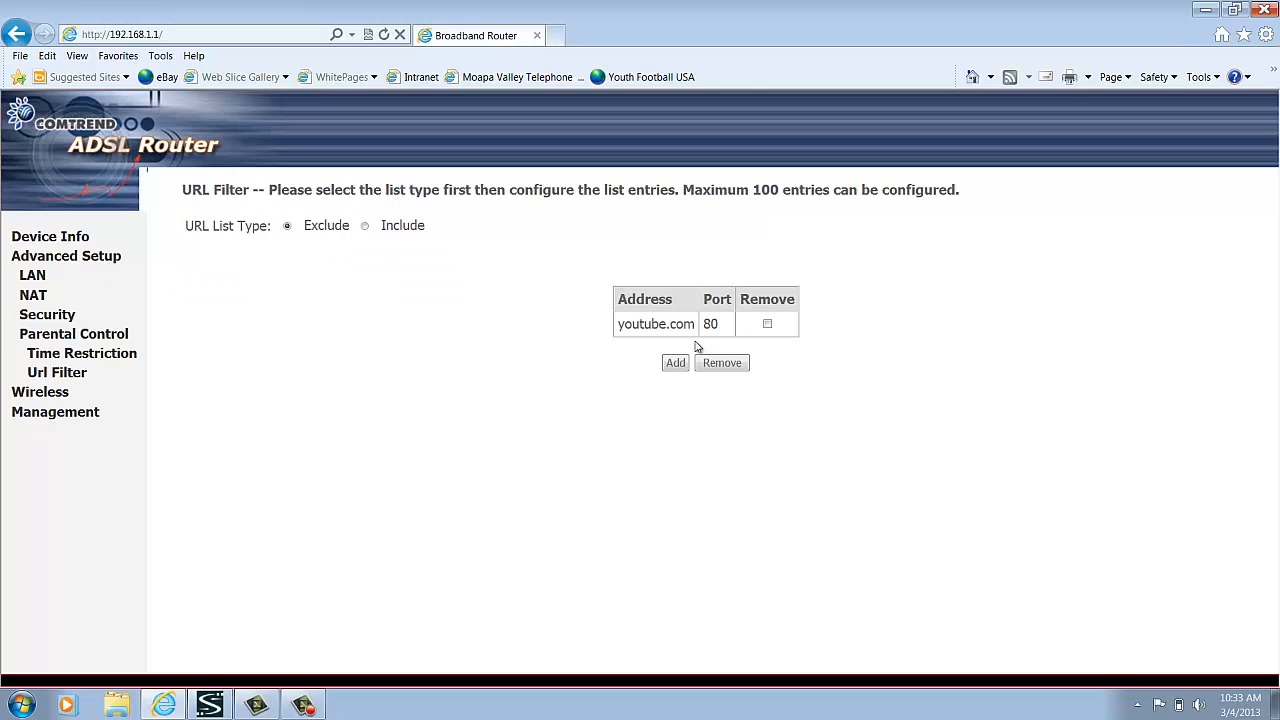